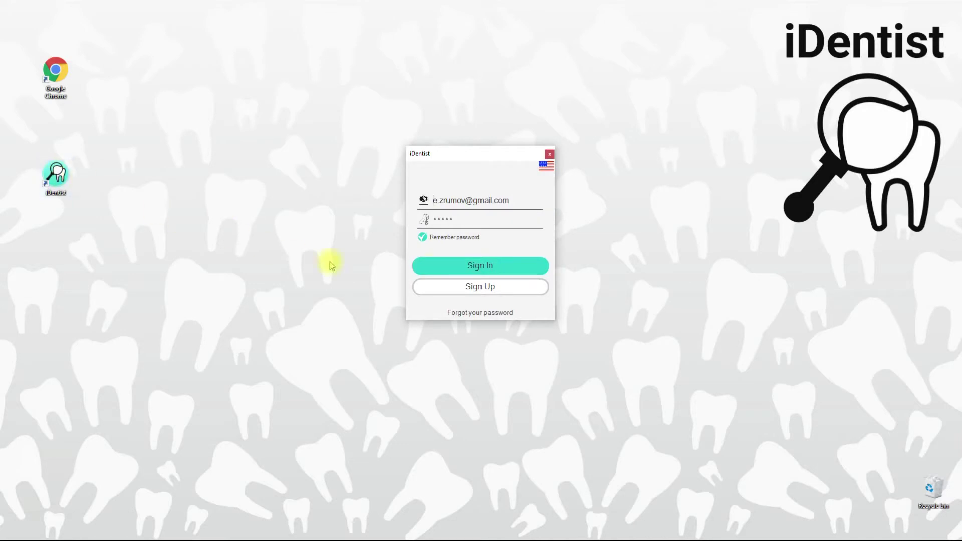
Sign in to the clinic account and turn on Multi-User Mode
left_click(479, 266)
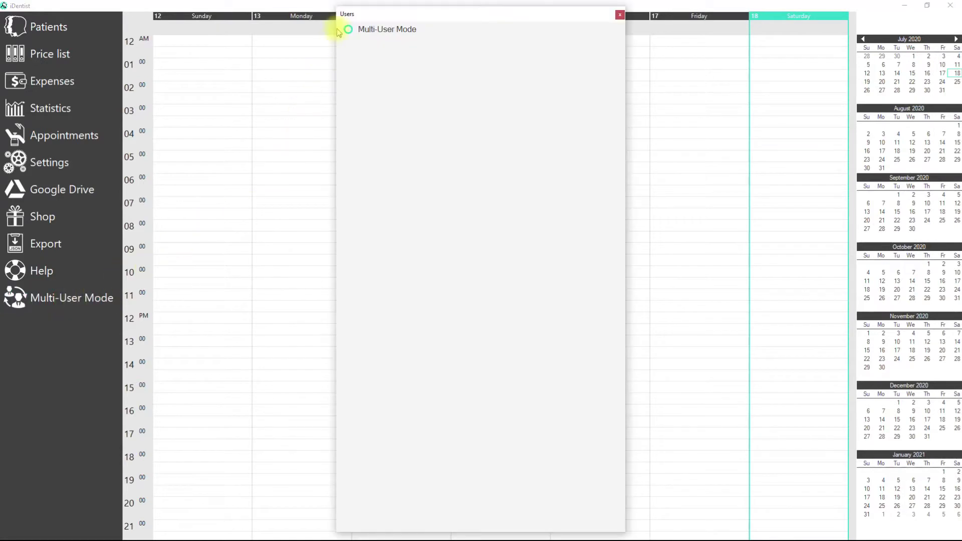
left_click(348, 29)
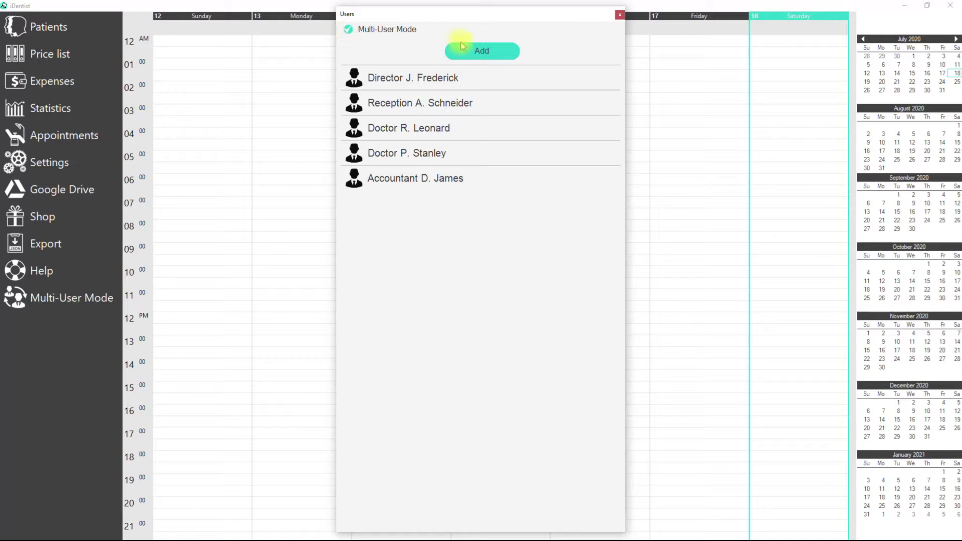
left_click(482, 50)
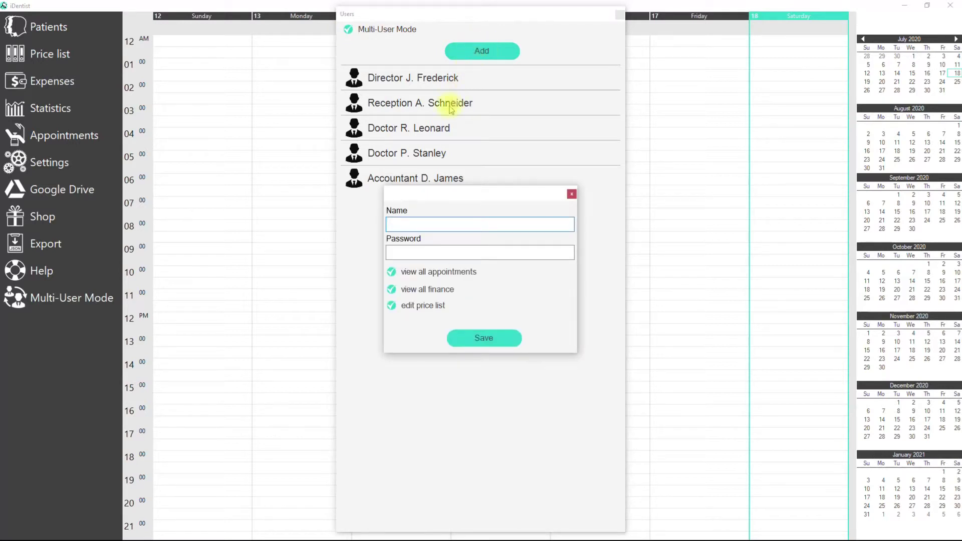
type("Doctor K. Robertson")
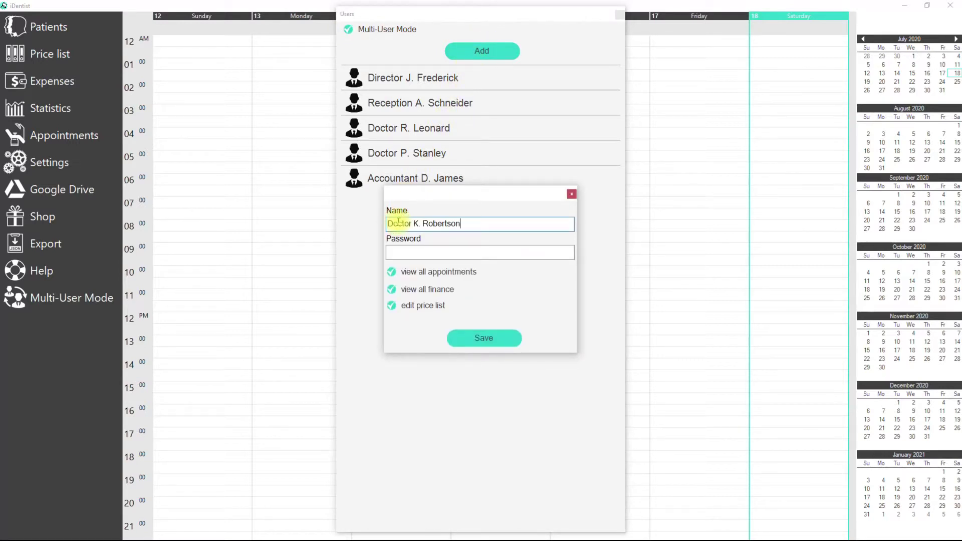
left_click(406, 253)
left_click(391, 271)
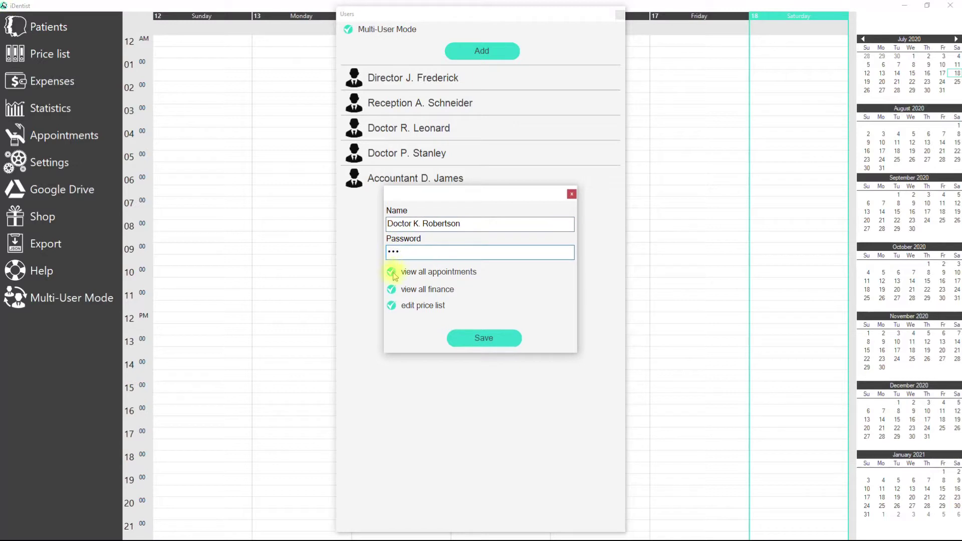
left_click(392, 289)
left_click(391, 306)
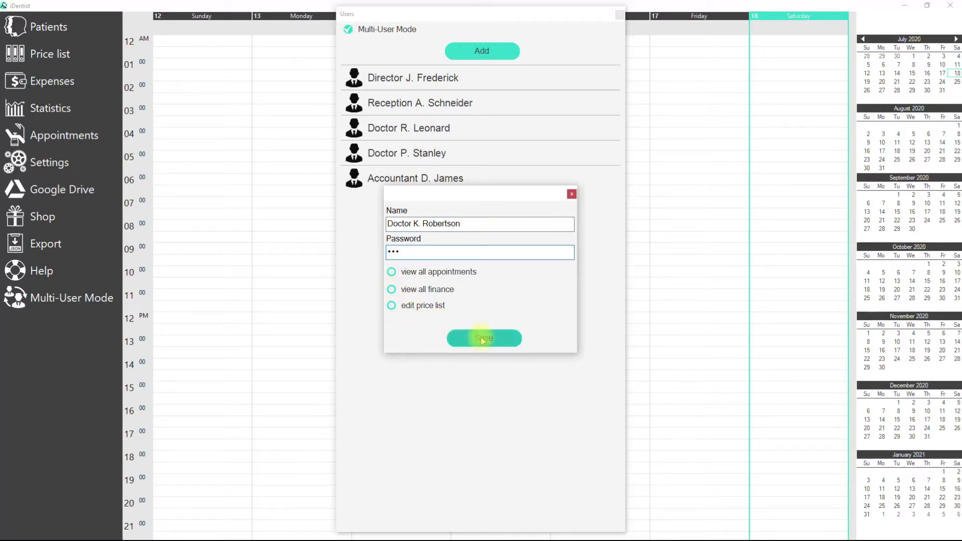
left_click(484, 337)
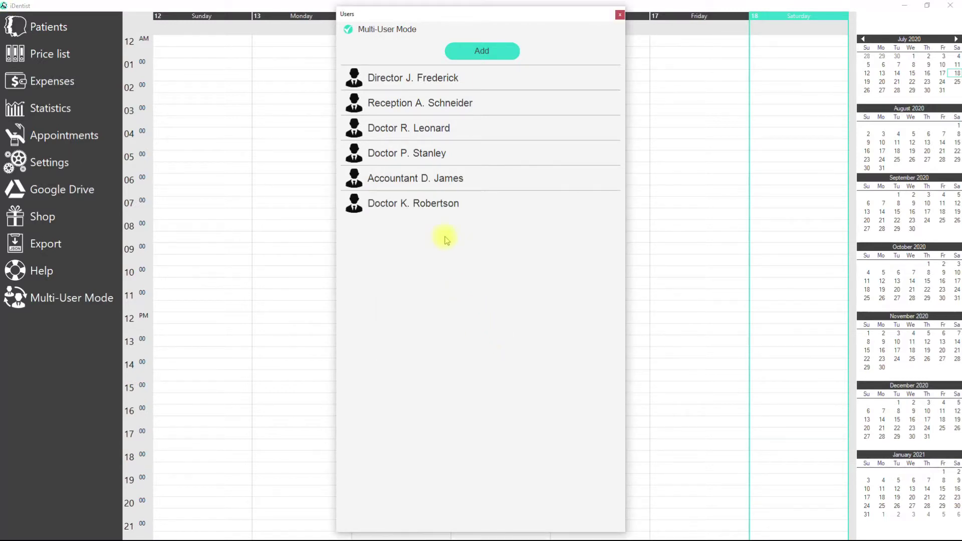
double_click(418, 129)
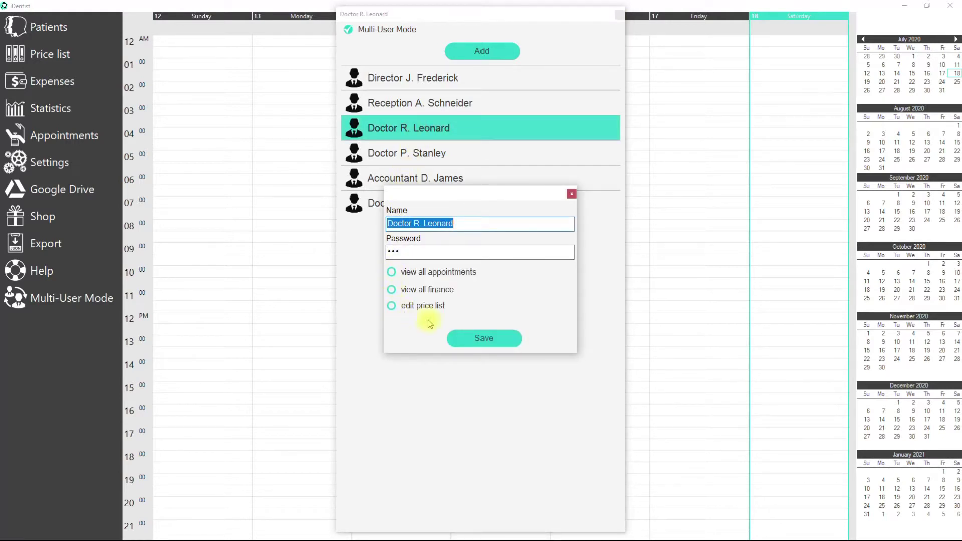
left_click(482, 339)
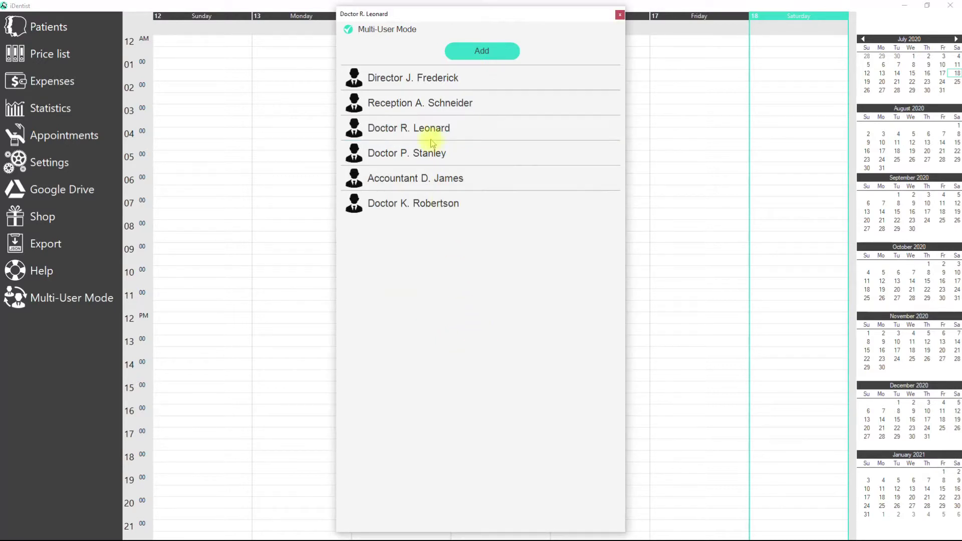
double_click(423, 107)
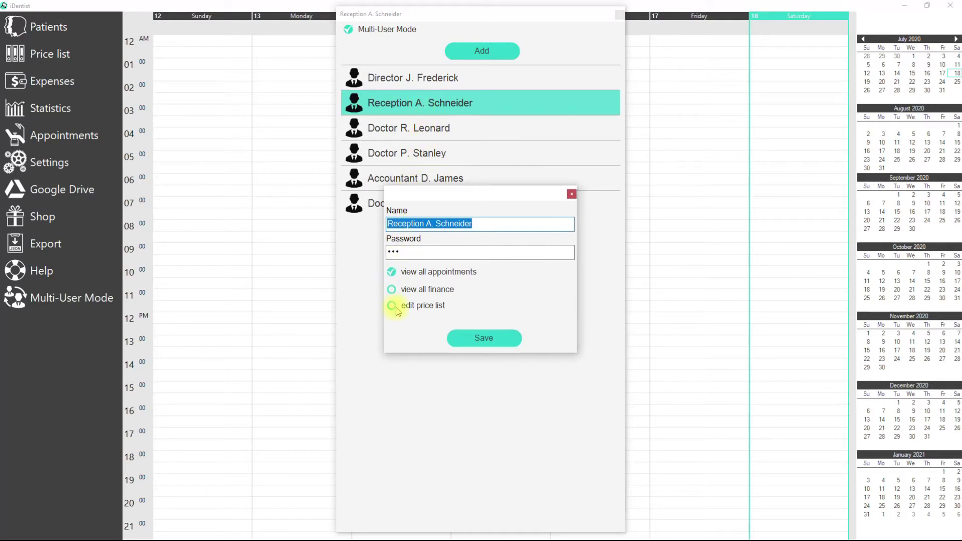
left_click(486, 339)
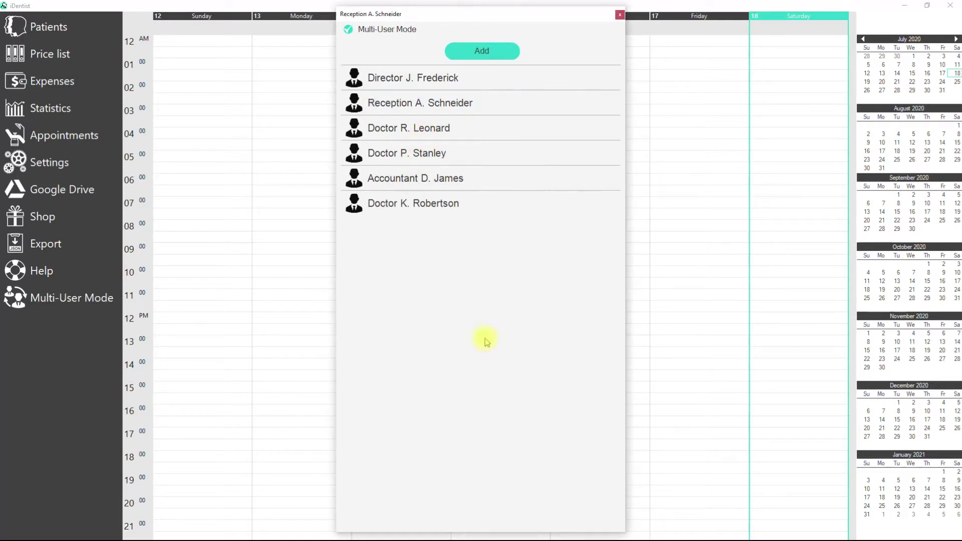
double_click(408, 179)
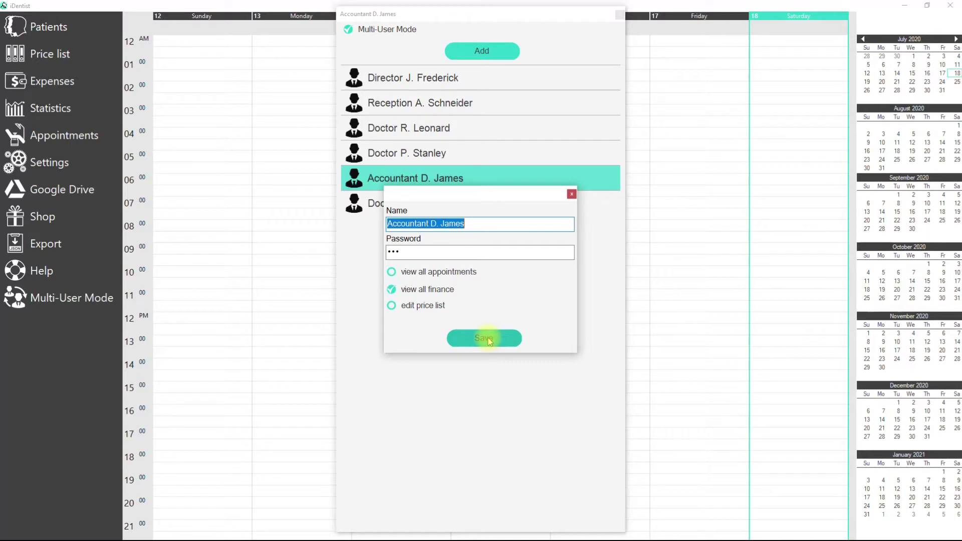
left_click(488, 339)
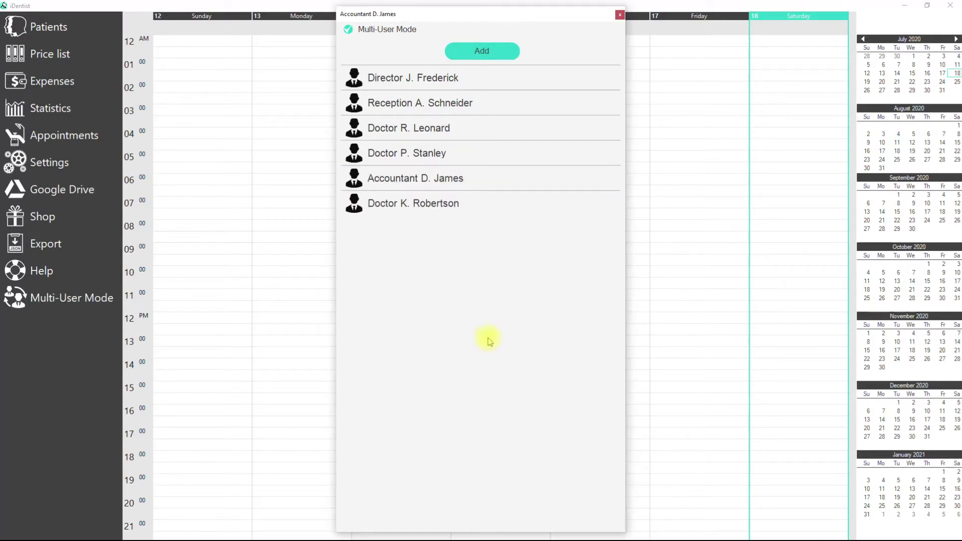
double_click(422, 80)
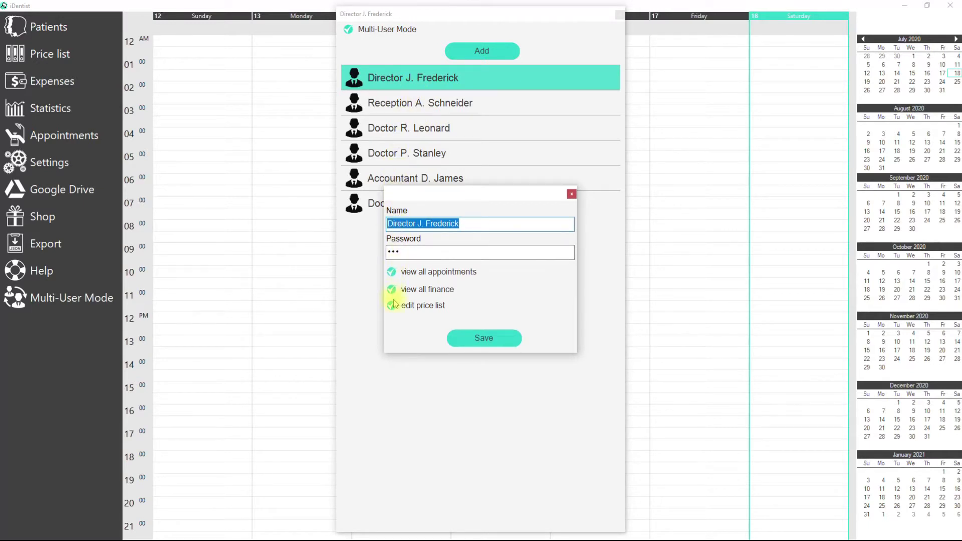
left_click(482, 339)
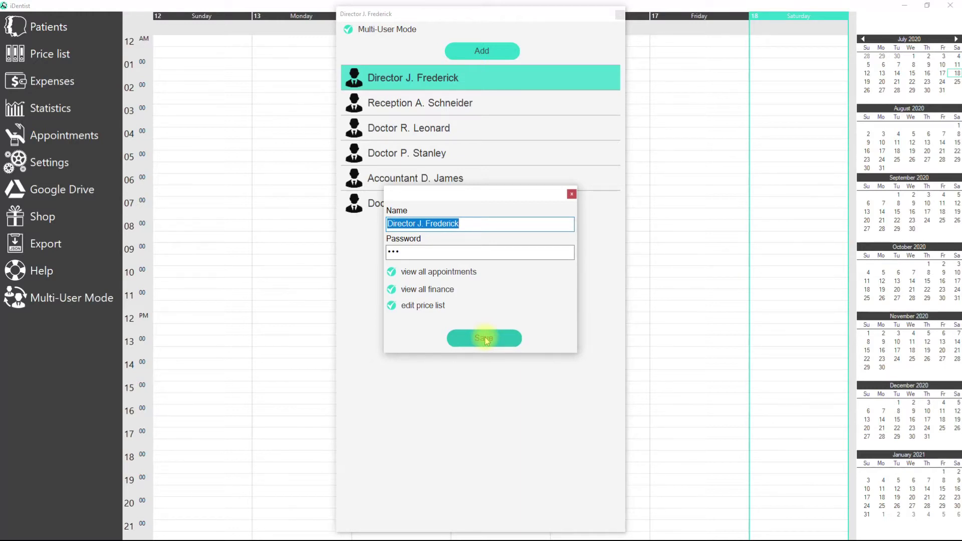
left_click(486, 340)
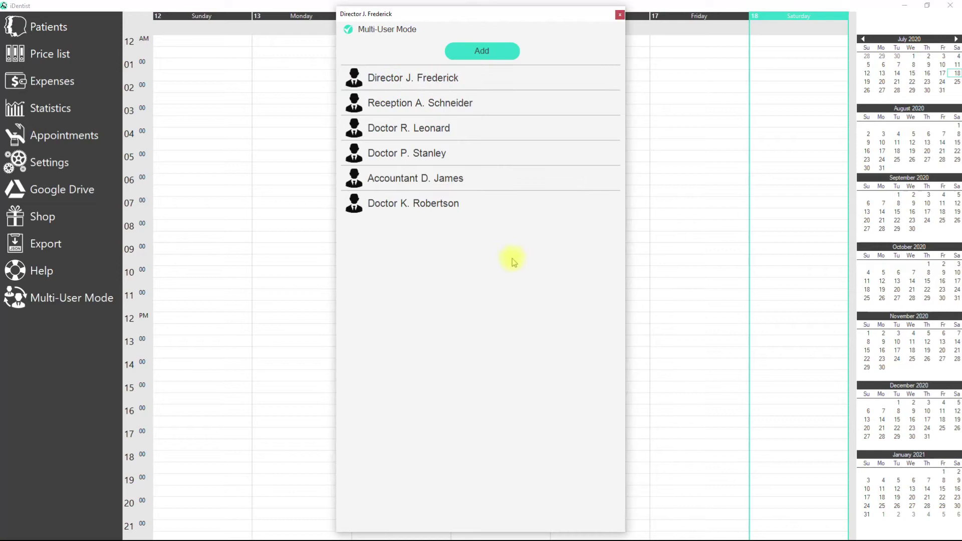
Close the staff Users panel and exit iDentist
left_click(619, 14)
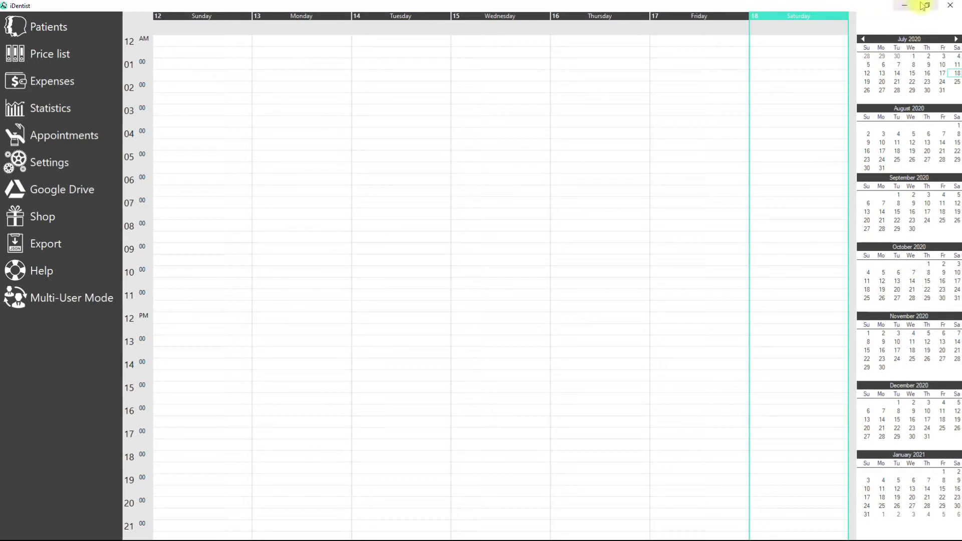
left_click(952, 6)
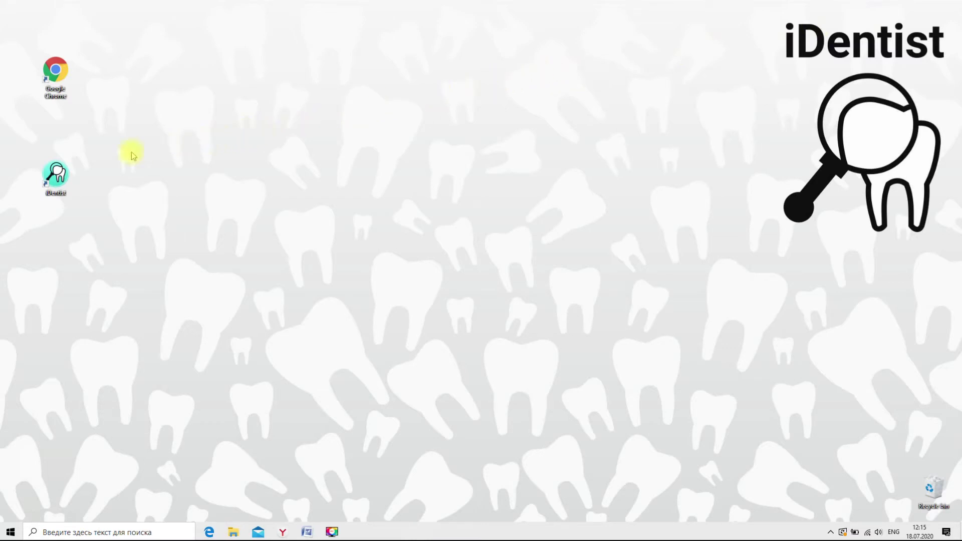
double_click(56, 174)
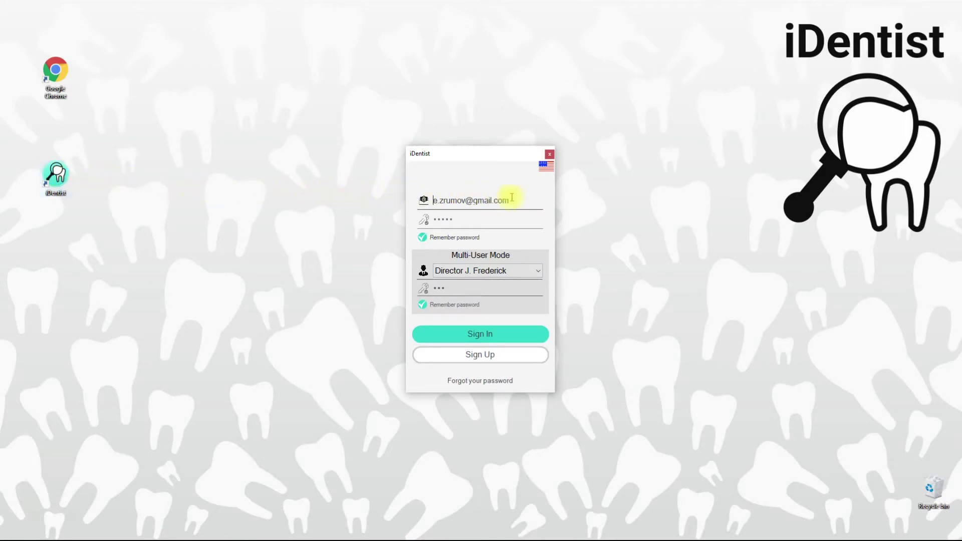
mouse_move(526, 200)
left_mouse_down()
mouse_move(425, 200)
mouse_move(425, 218)
left_mouse_up()
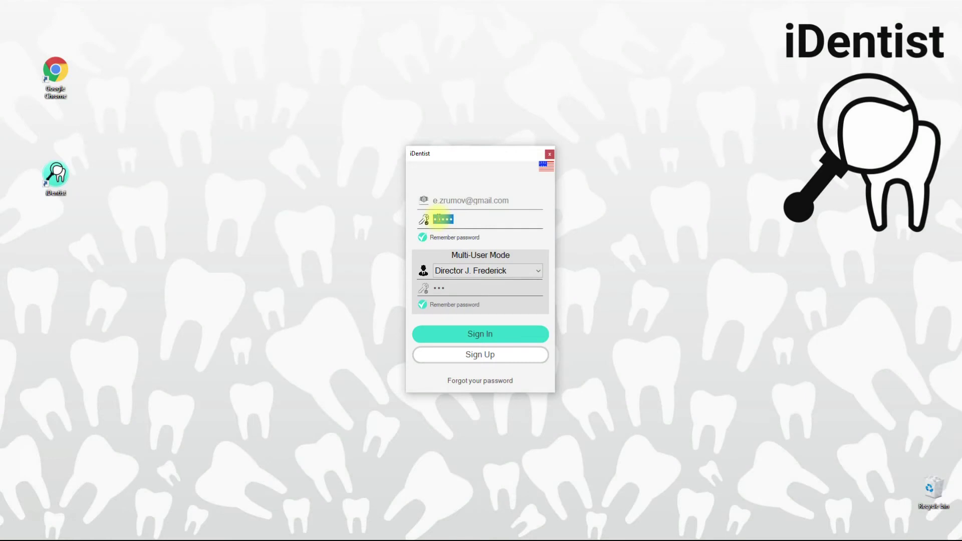
left_click(538, 271)
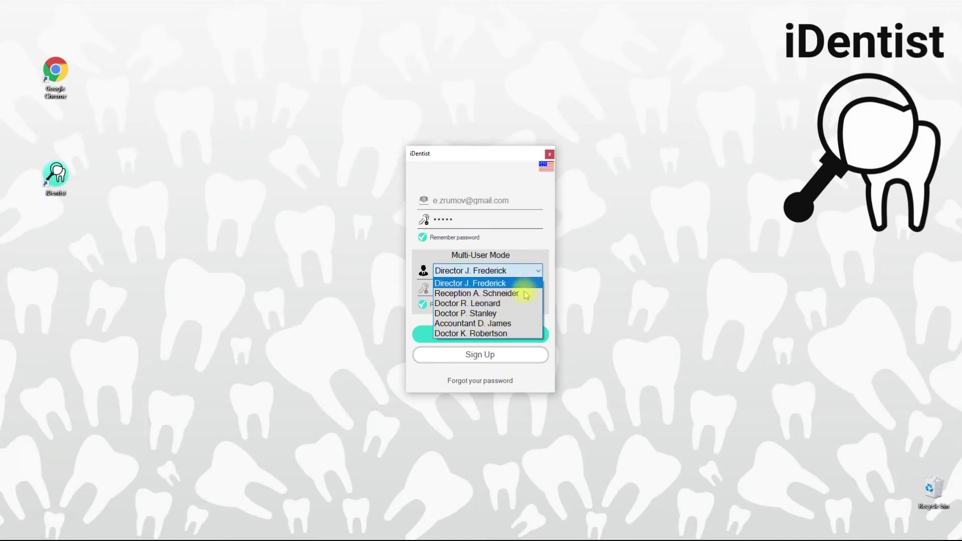
left_click(481, 302)
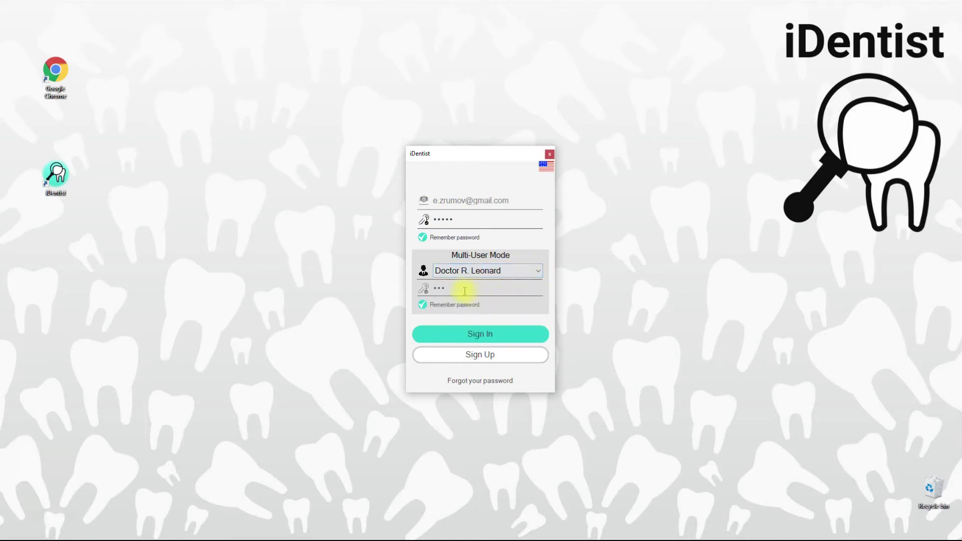
left_click_drag(481, 289, 427, 291)
left_click(481, 334)
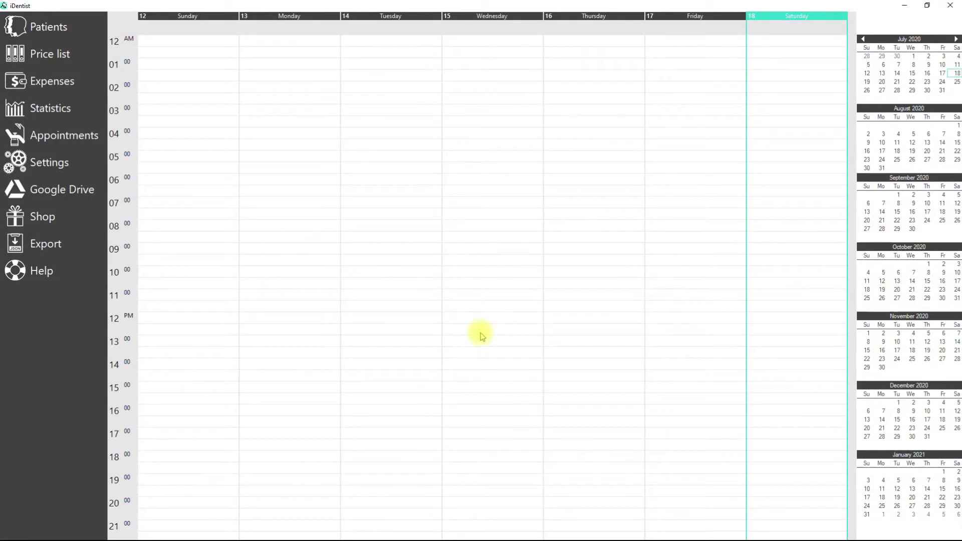
Show the July 5–11 week, check Expenses, then return to the appointments list
left_click(912, 65)
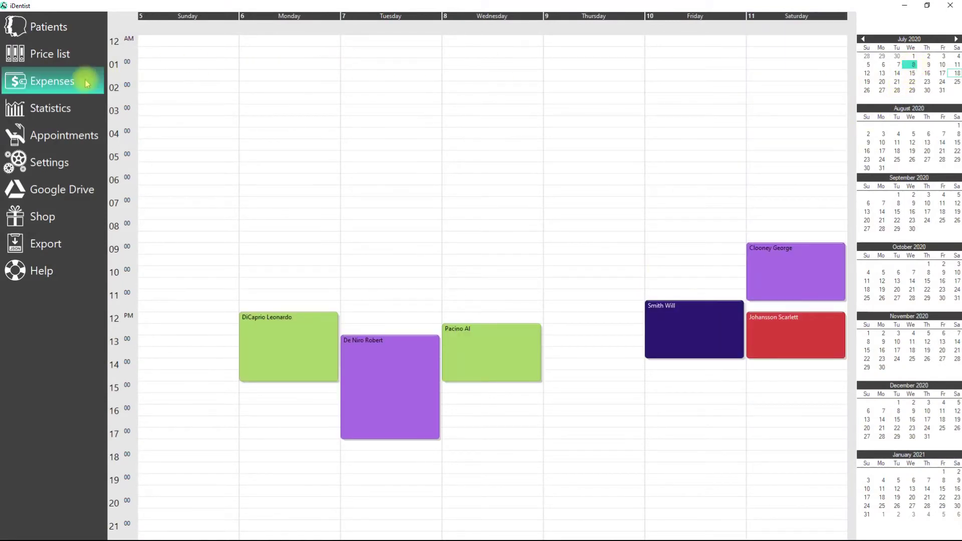
left_click(53, 82)
left_click(73, 84)
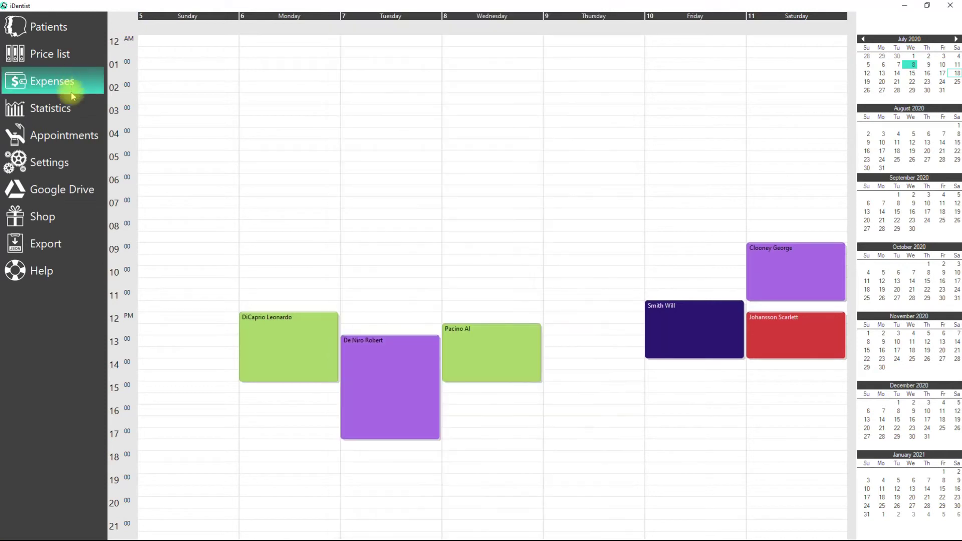
left_click(64, 135)
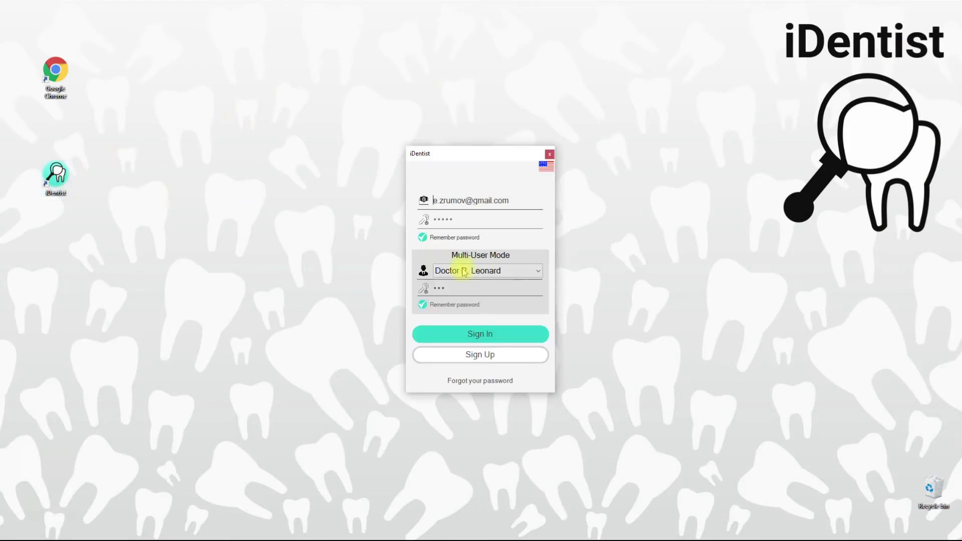
left_click(463, 271)
left_click(473, 285)
type("1")
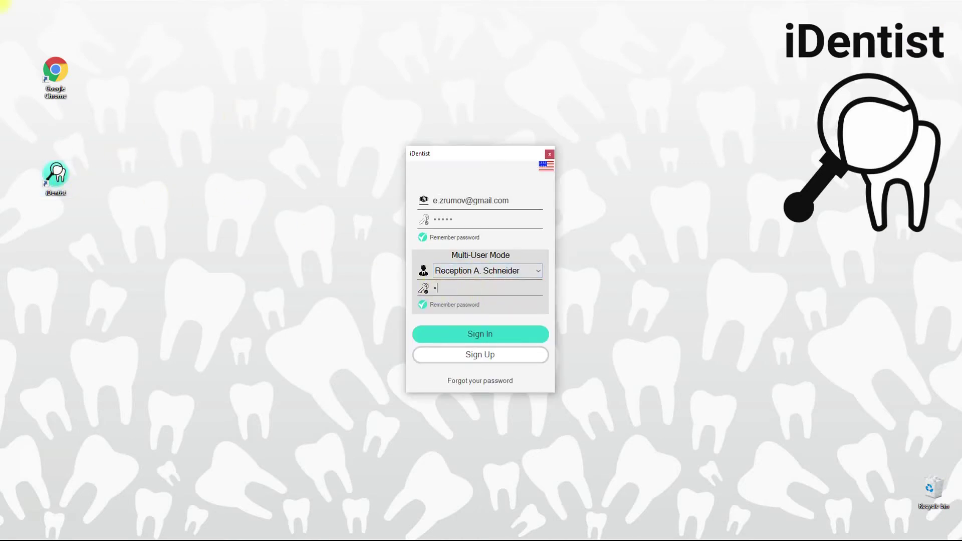
type("11")
left_click(480, 334)
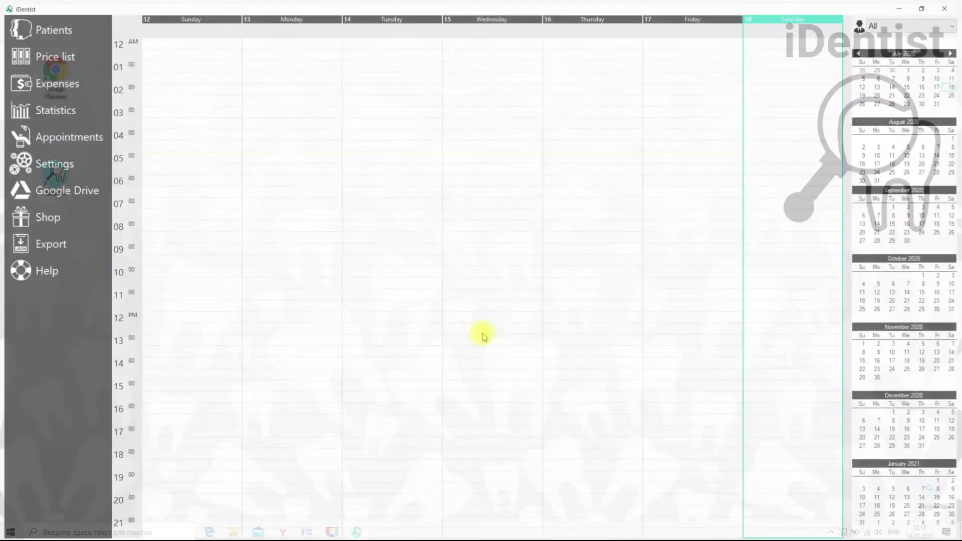
left_click(907, 78)
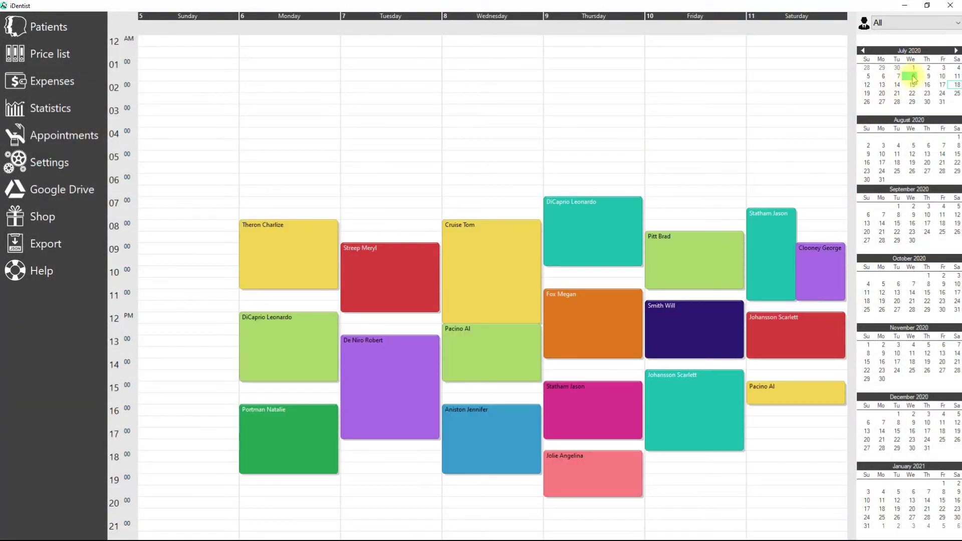
left_click(915, 21)
left_click(906, 66)
left_click(905, 23)
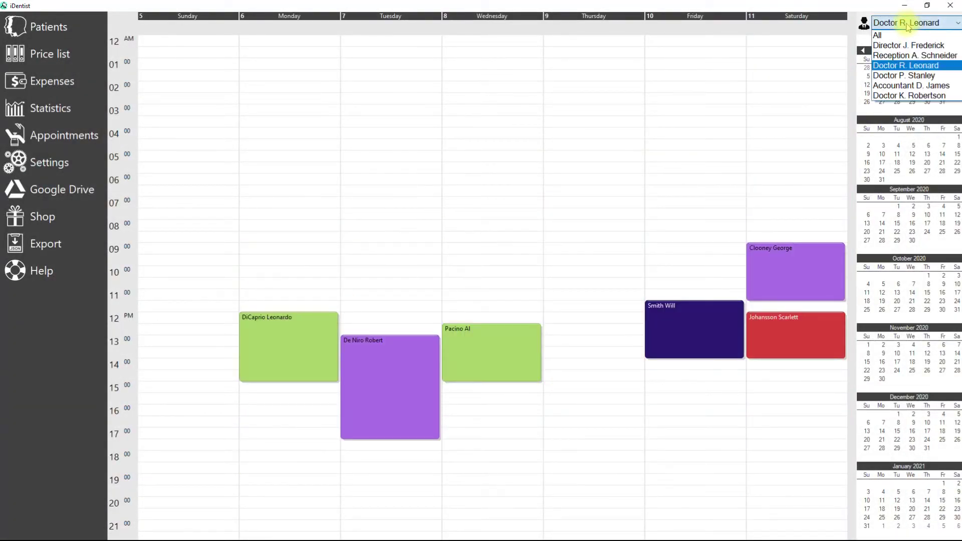
left_click(904, 76)
left_click(903, 23)
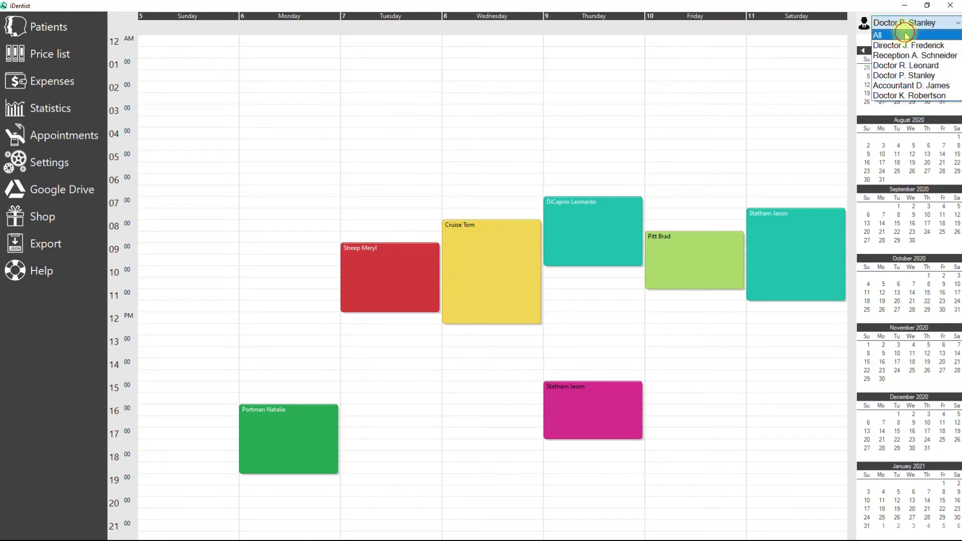
left_click(904, 34)
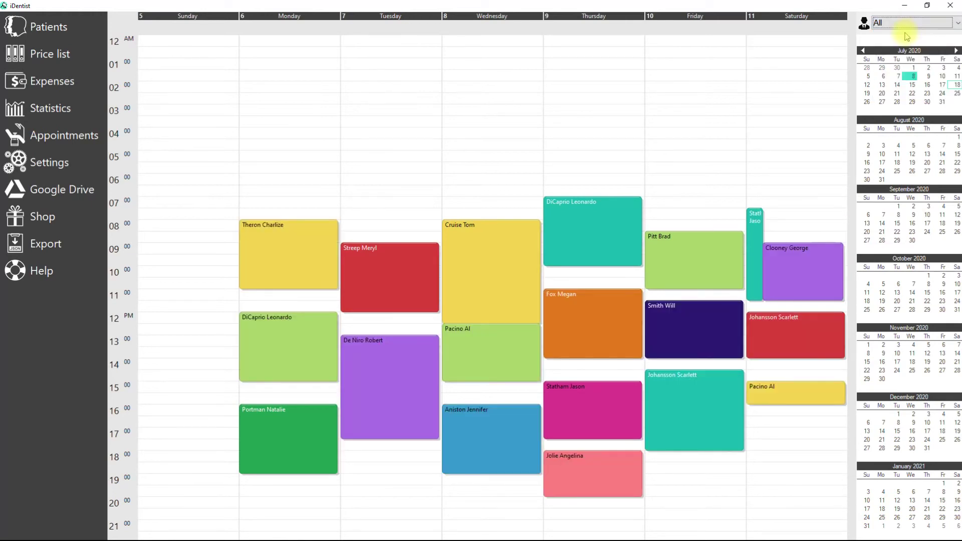
double_click(411, 194)
left_click(567, 196)
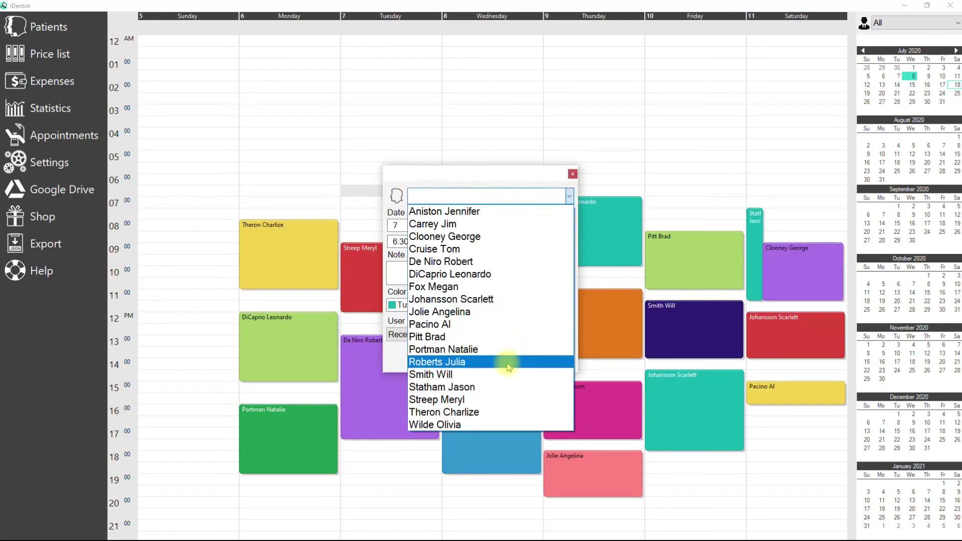
left_click(508, 365)
left_click(493, 241)
type("8:30:00")
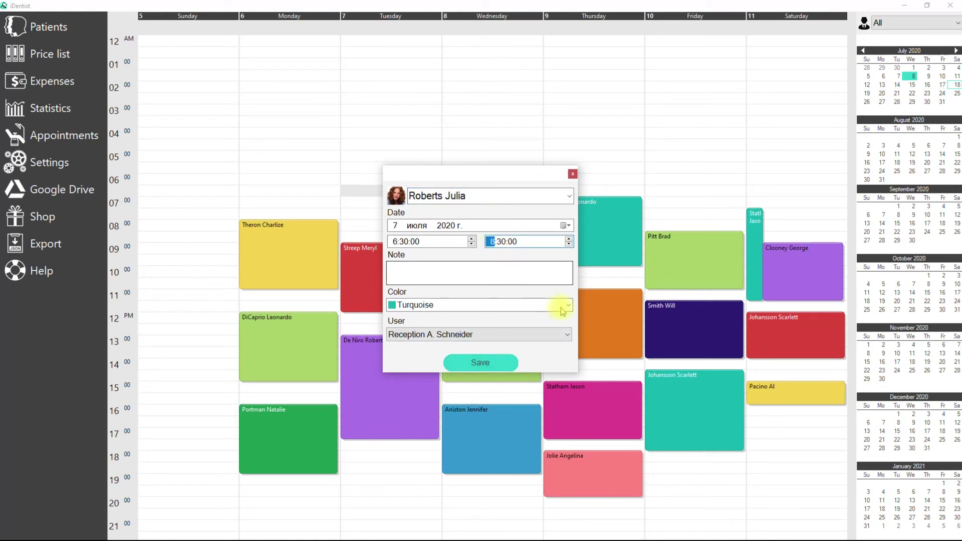
left_click(563, 307)
left_click(526, 347)
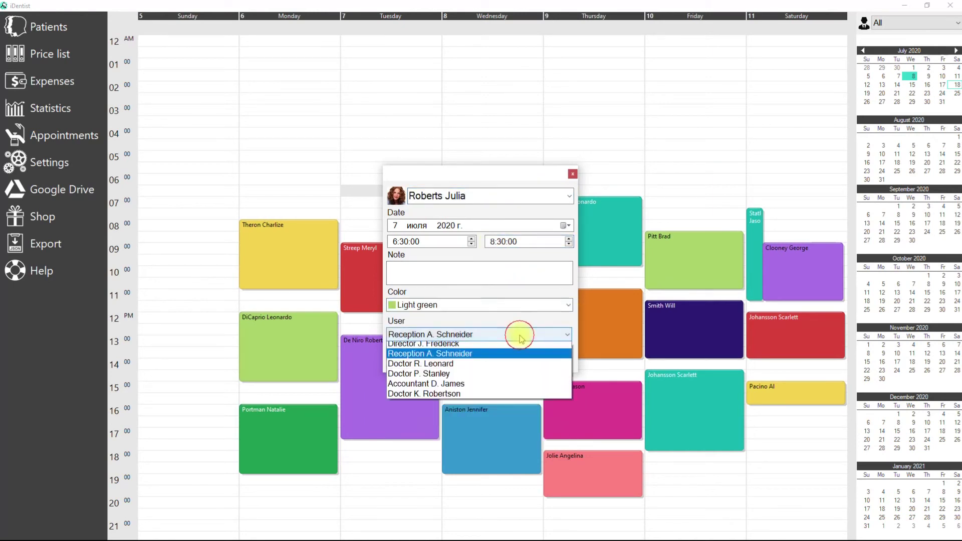
left_click(467, 392)
left_click(483, 366)
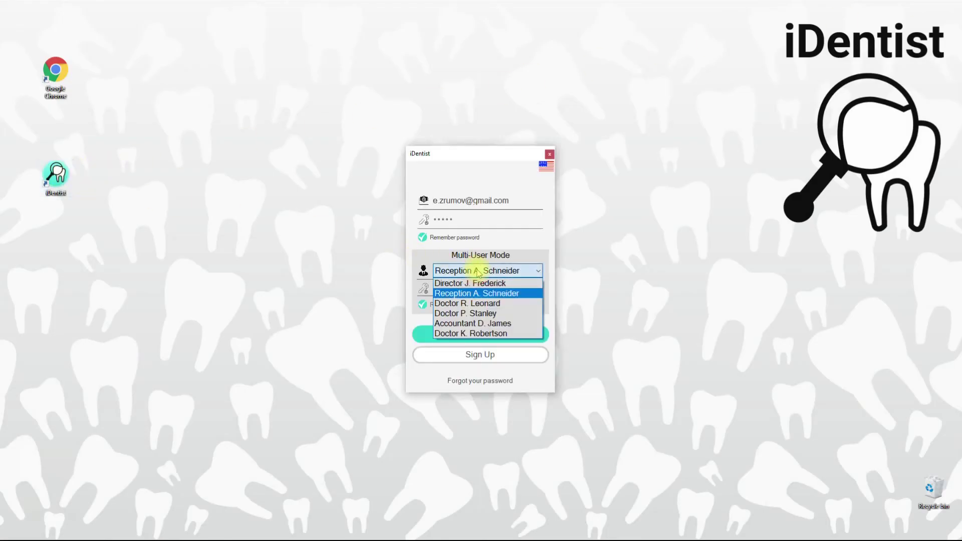
left_click(472, 323)
left_click(466, 289)
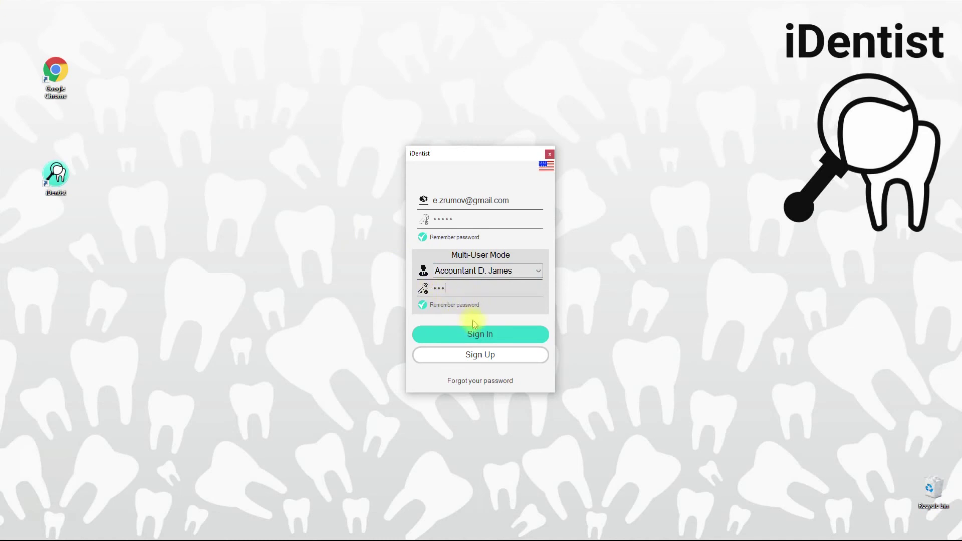
left_click(479, 335)
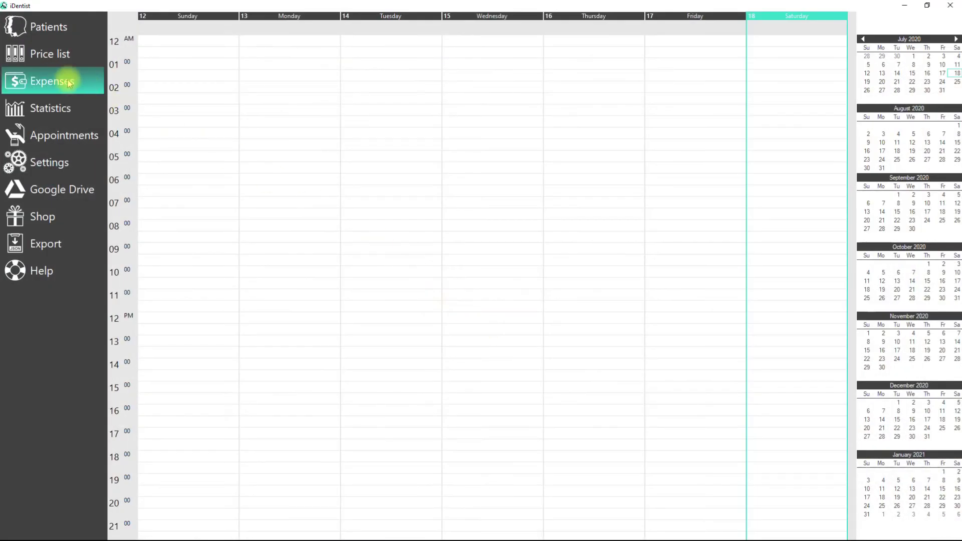
View and close the expenses list, then exit iDentist
left_click(52, 81)
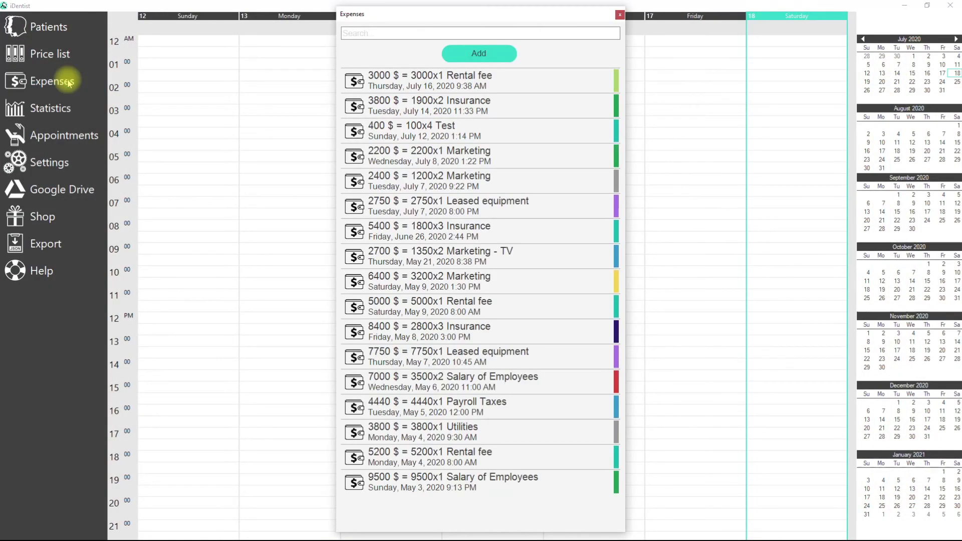
key("Escape")
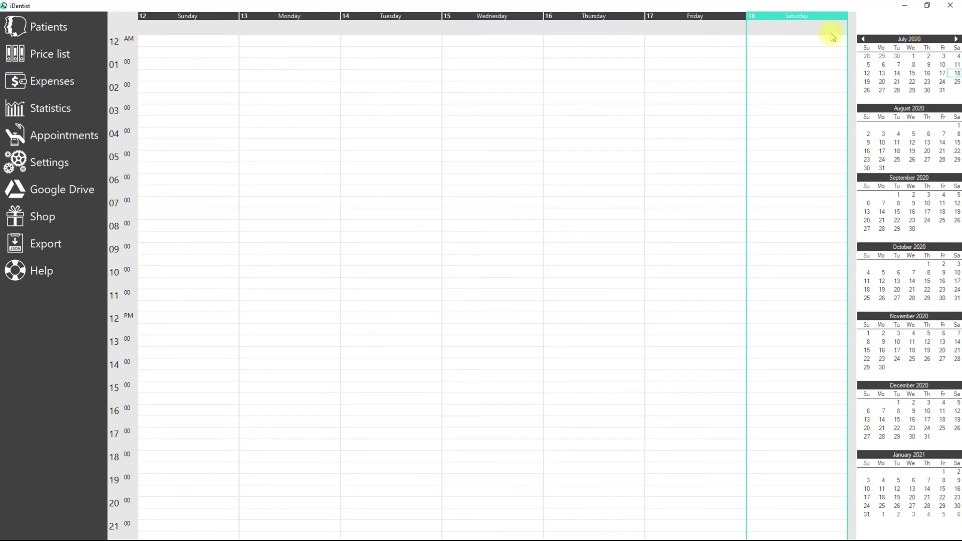
left_click(949, 5)
double_click(56, 175)
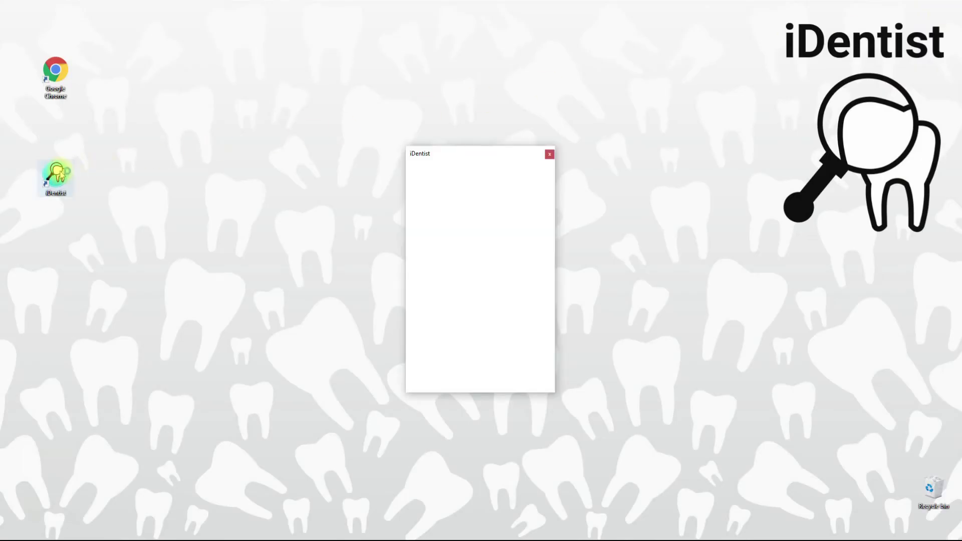
left_click(487, 271)
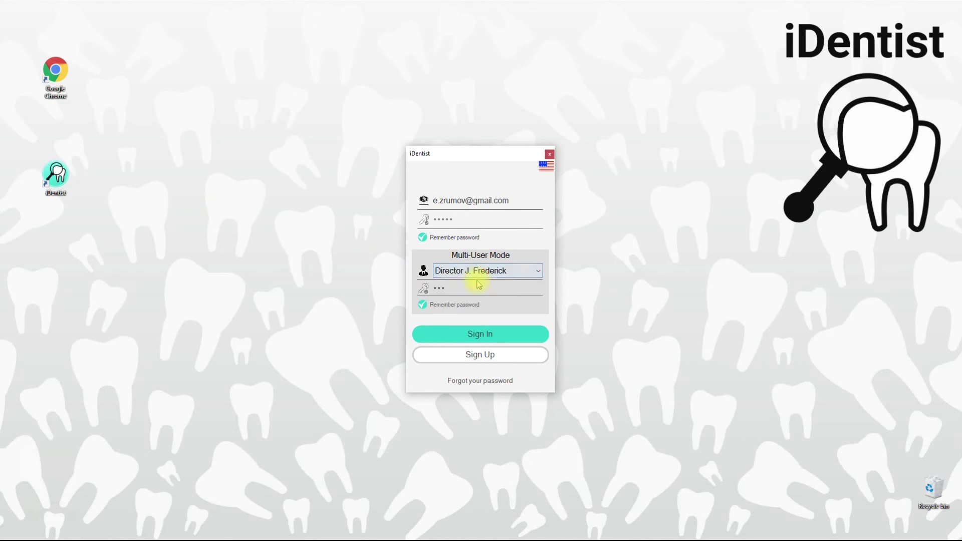
left_click(474, 289)
type("•••")
left_click(479, 334)
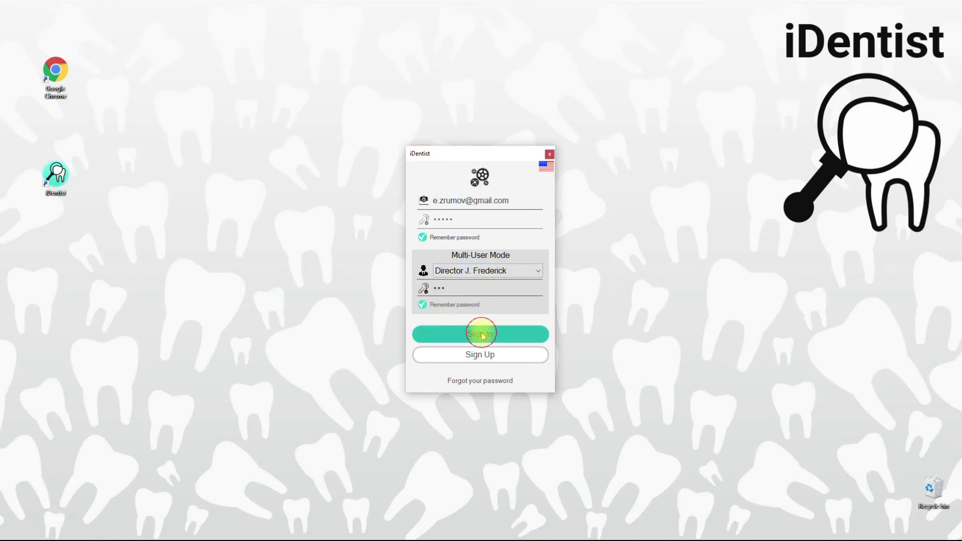